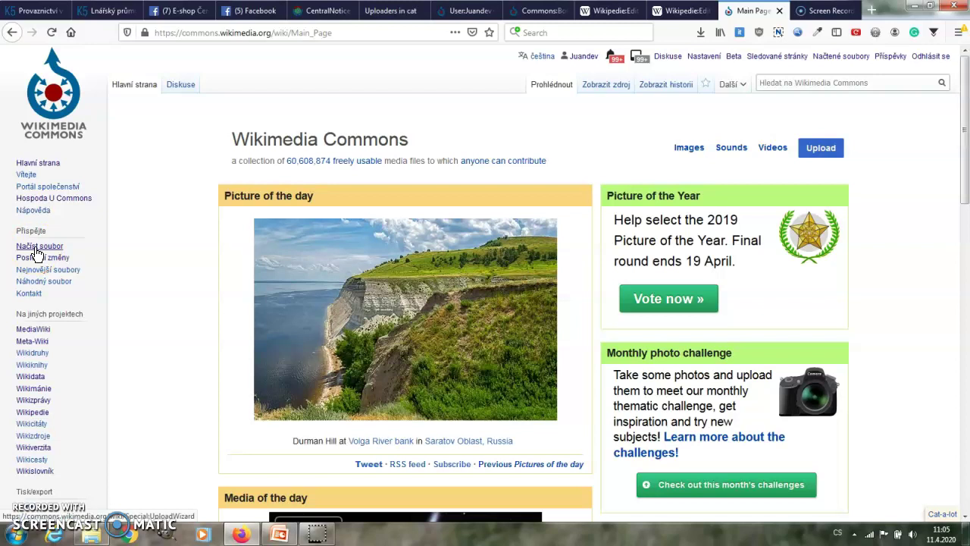
Open the file upload wizard and upload all the photos from the Merkuria folder
{"action": "left_click", "coordinate": [36, 248]}
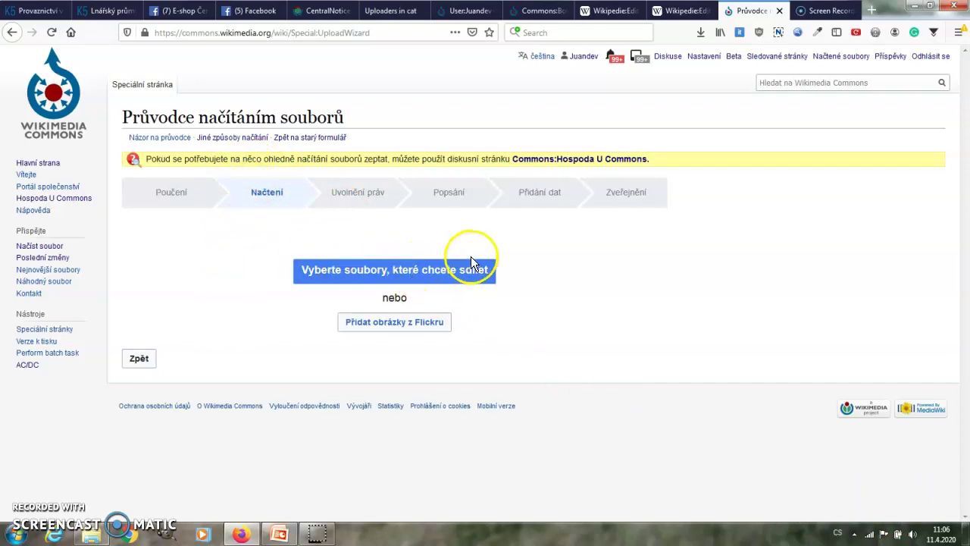
{"action": "left_click", "coordinate": [416, 273]}
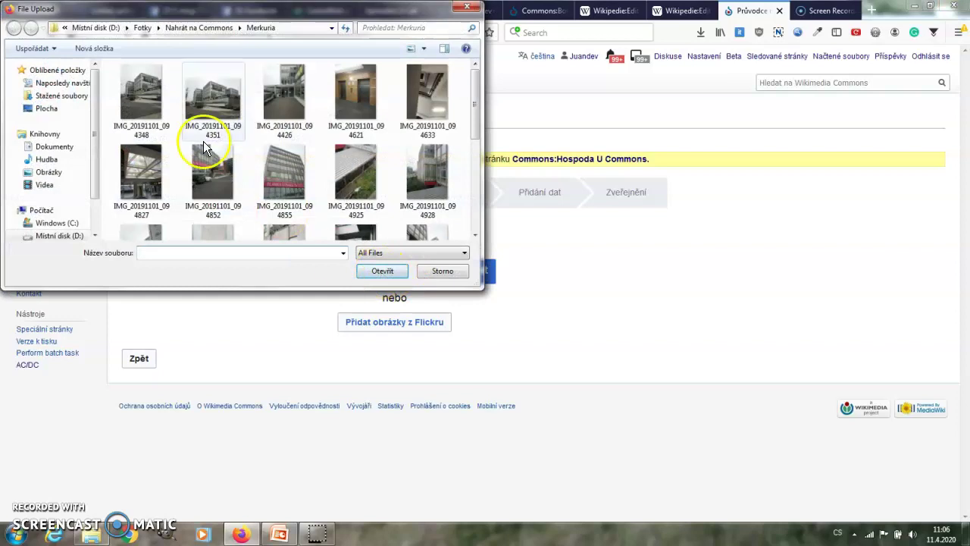
{"action": "left_click", "coordinate": [139, 94]}
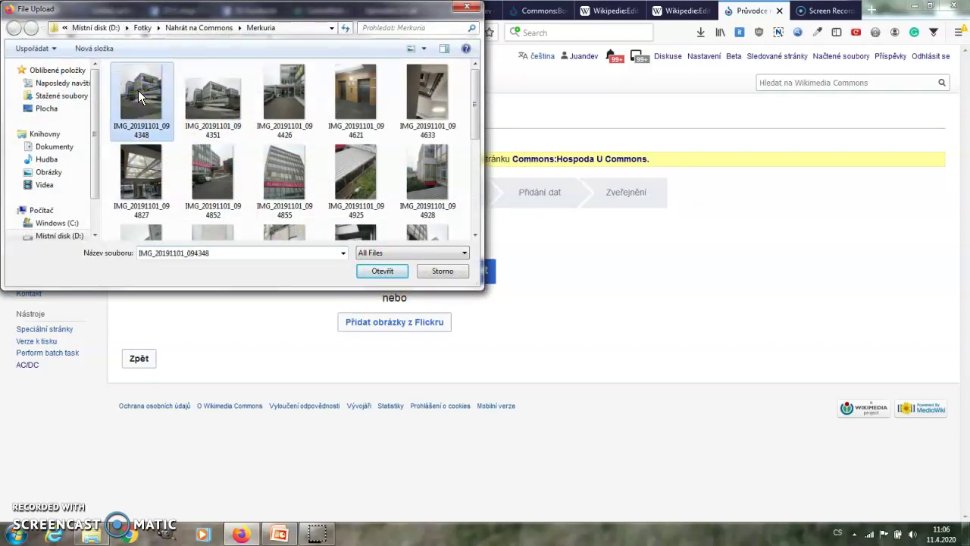
{"action": "key", "text": "ctrl+a"}
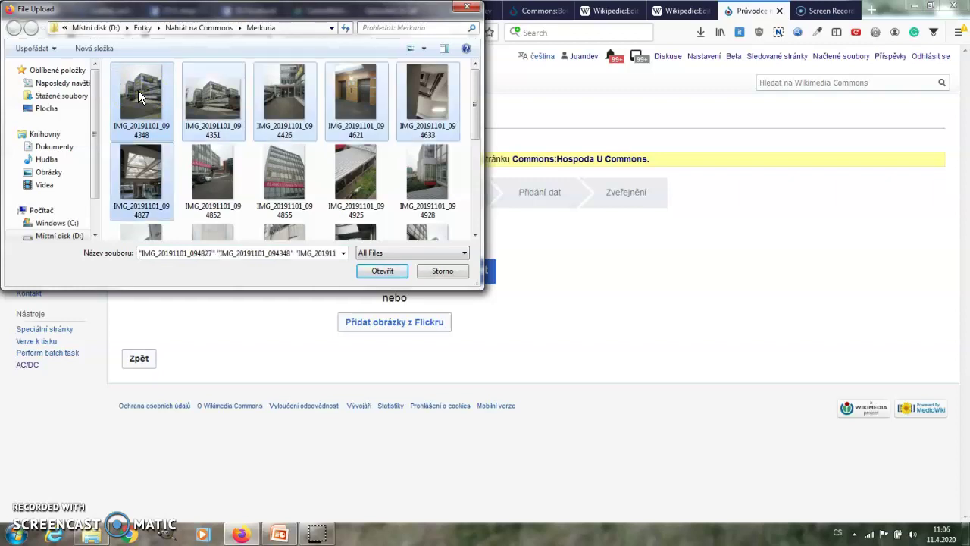
{"action": "scroll", "coordinate": [138, 90], "scroll_direction": "down", "scroll_amount": 3}
{"action": "key", "text": "shift+Right"}
{"action": "key", "text": "shift+Right"}
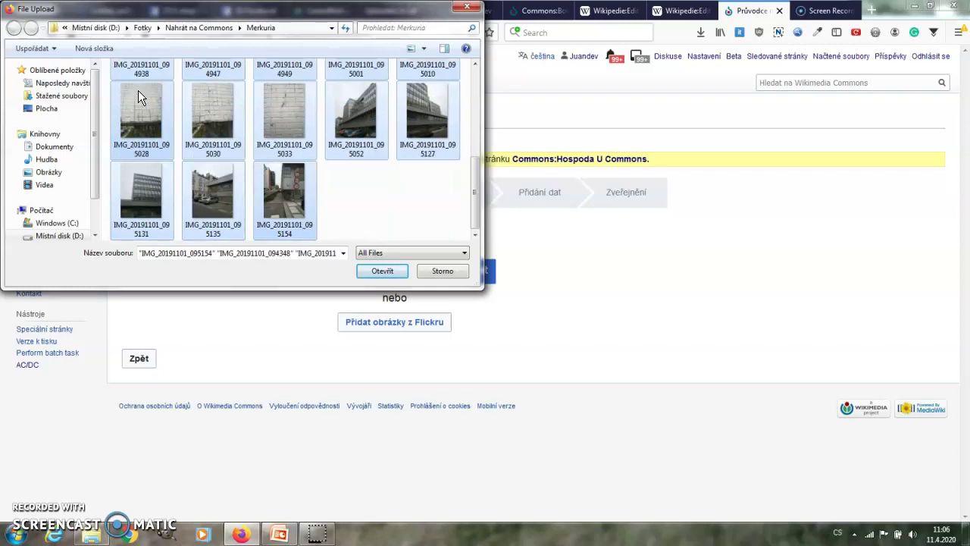
{"action": "left_click", "coordinate": [370, 273]}
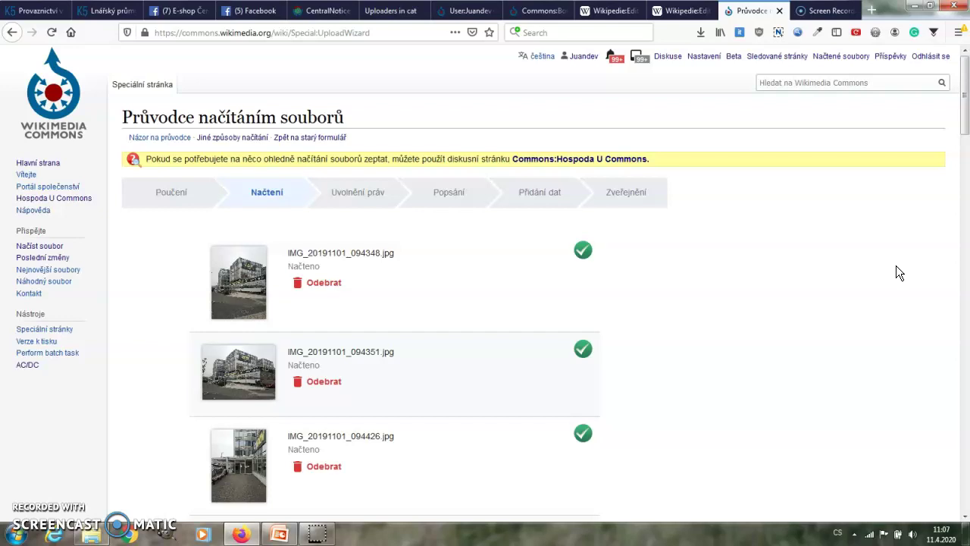
Check the upload status down the whole file list and continue to the rights release stage
{"action": "left_click_drag", "start_coordinate": [965, 99], "coordinate": [967, 251]}
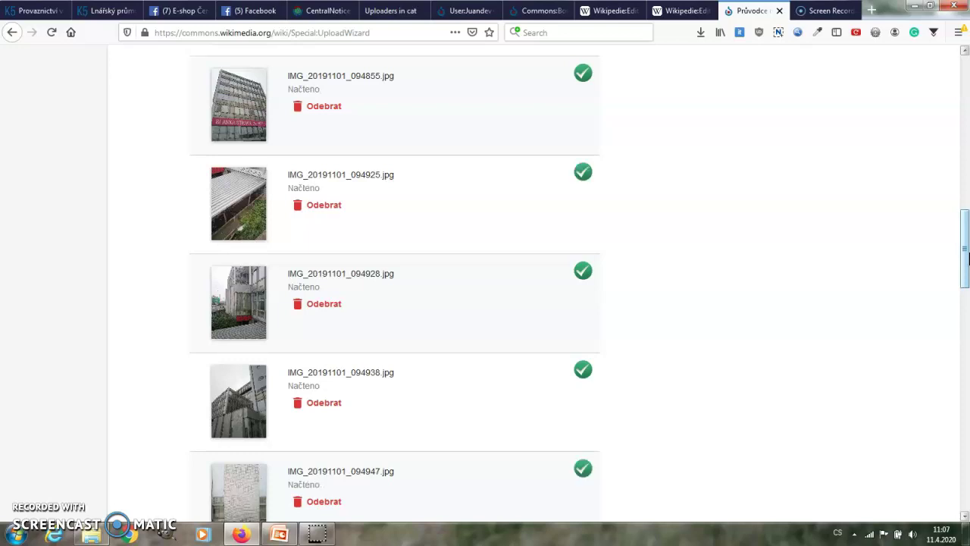
{"action": "left_click_drag", "start_coordinate": [968, 258], "coordinate": [966, 347]}
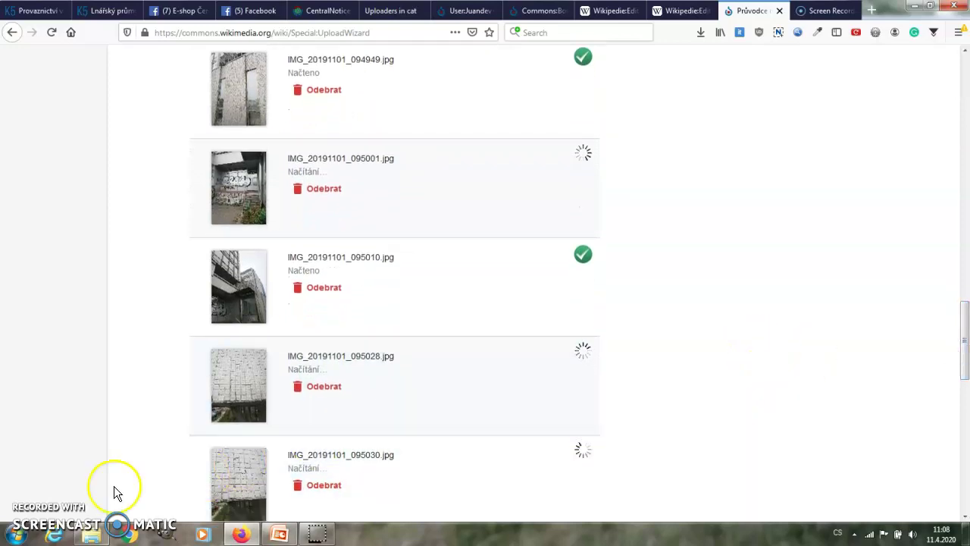
{"action": "scroll", "coordinate": [478, 392], "scroll_direction": "down", "scroll_amount": 1}
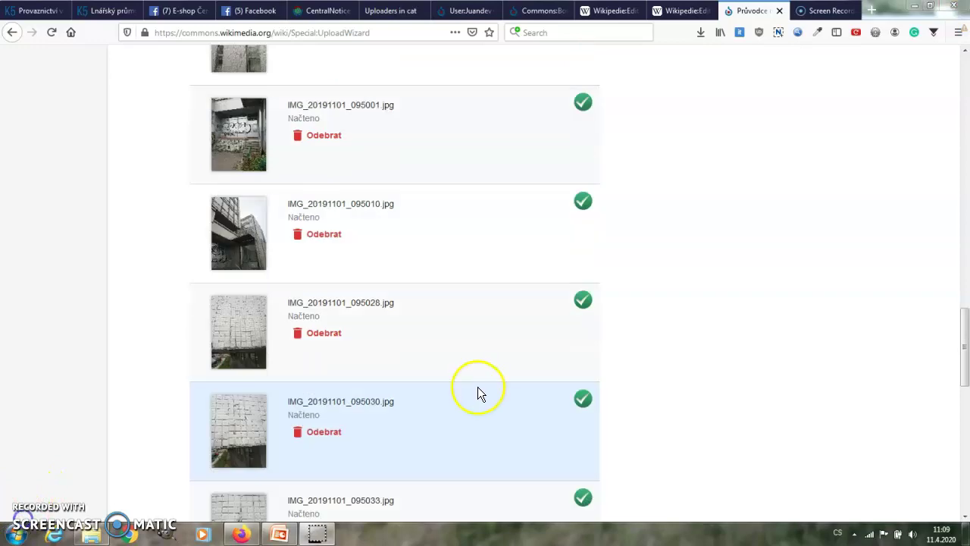
{"action": "left_click_drag", "start_coordinate": [966, 377], "coordinate": [966, 489]}
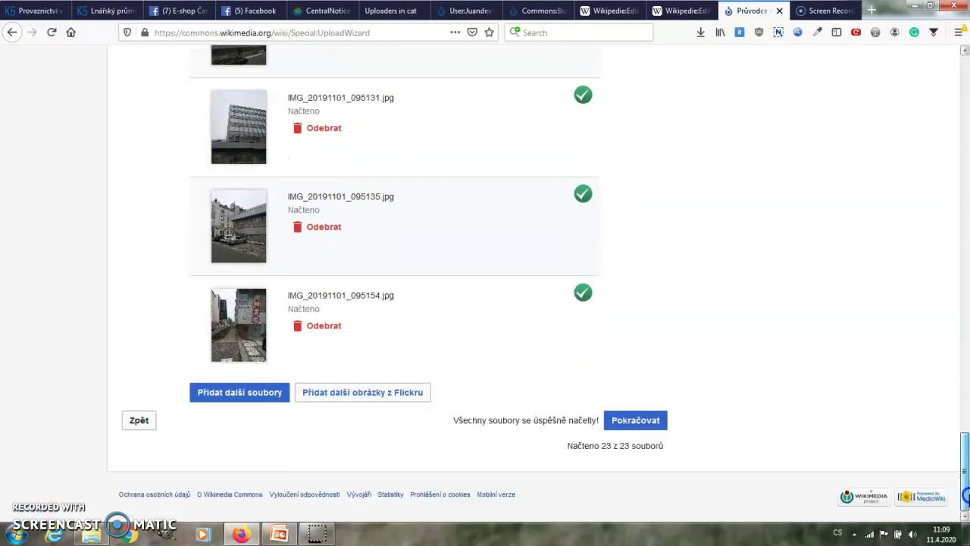
{"action": "left_click", "coordinate": [637, 423]}
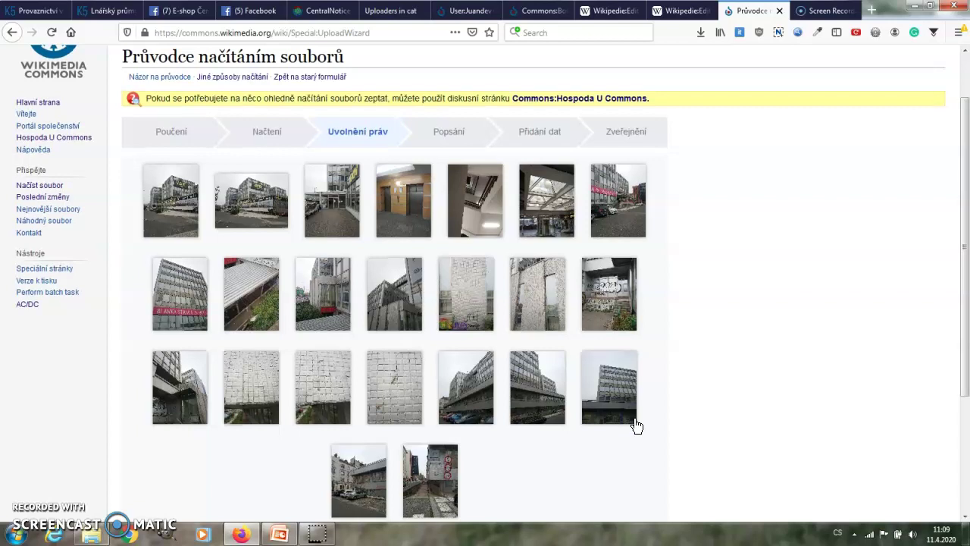
Declare the files as own work under the default Creative Commons Uveďte autora-Zachovejte licenci 4.0 licence and continue to the description stage
{"action": "left_click_drag", "start_coordinate": [965, 189], "coordinate": [969, 302]}
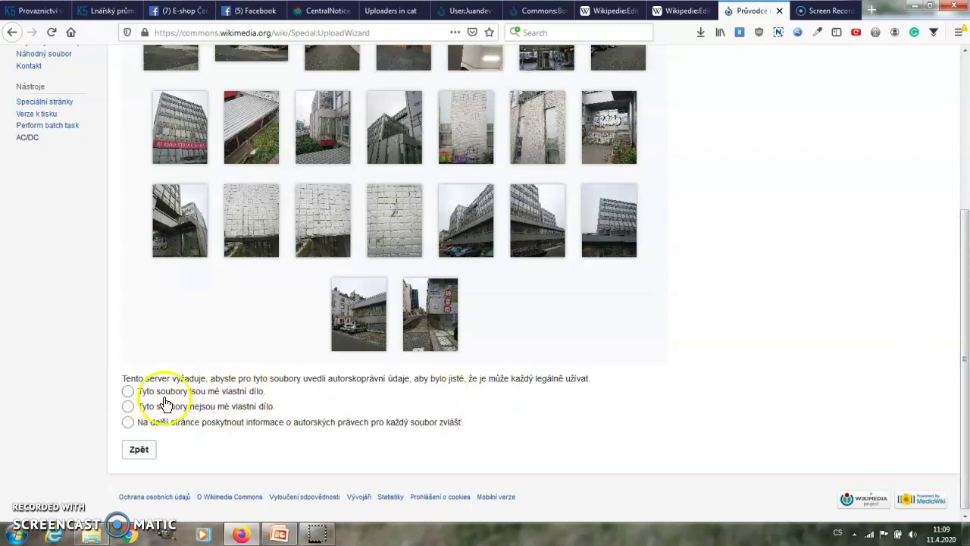
{"action": "left_click", "coordinate": [128, 393]}
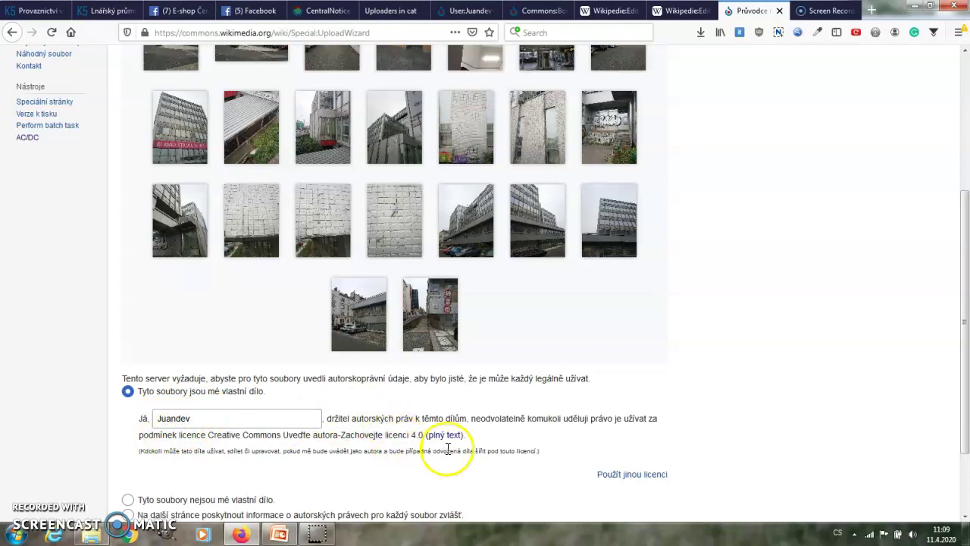
{"action": "left_click_drag", "start_coordinate": [965, 367], "coordinate": [968, 434]}
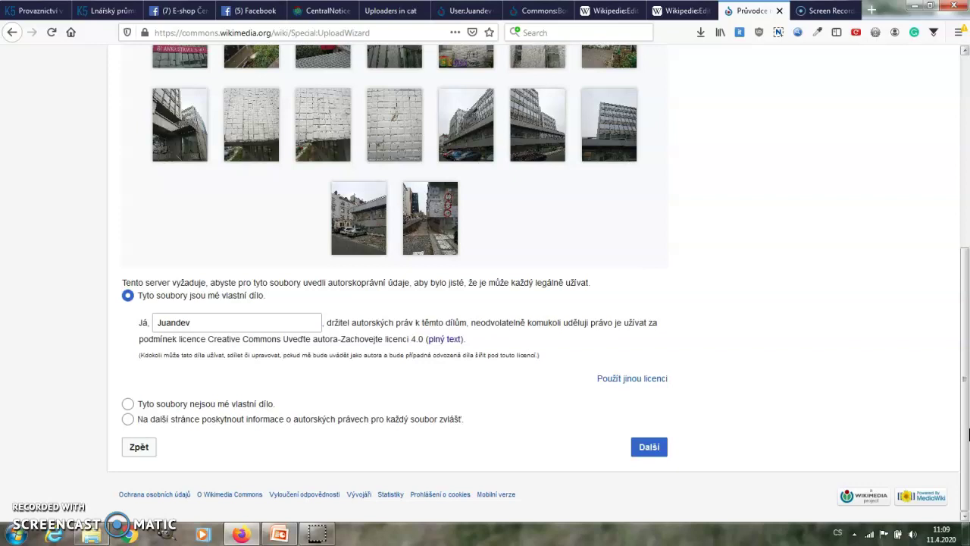
{"action": "left_click", "coordinate": [649, 449]}
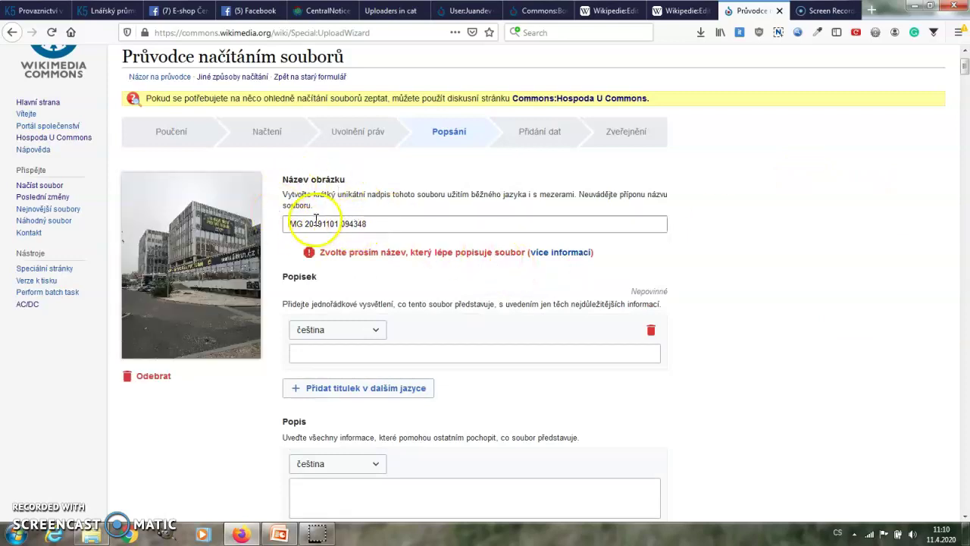
Set the first image's title and Czech caption to "Objekty Merkuria" and its description to "Objekty Merkuria v pražských Holešovicích."
{"action": "left_click_drag", "start_coordinate": [374, 222], "coordinate": [269, 223]}
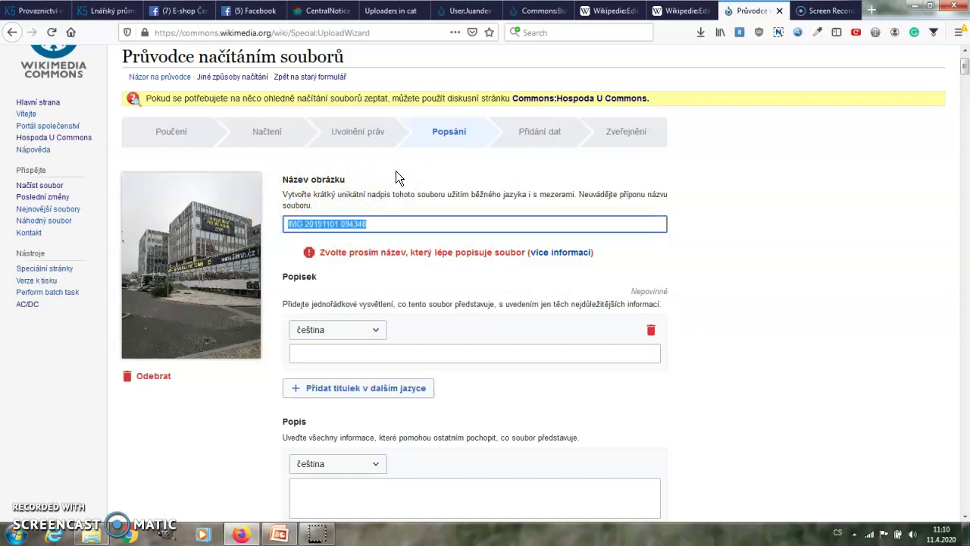
{"action": "type", "text": "Objekty Merkuria"}
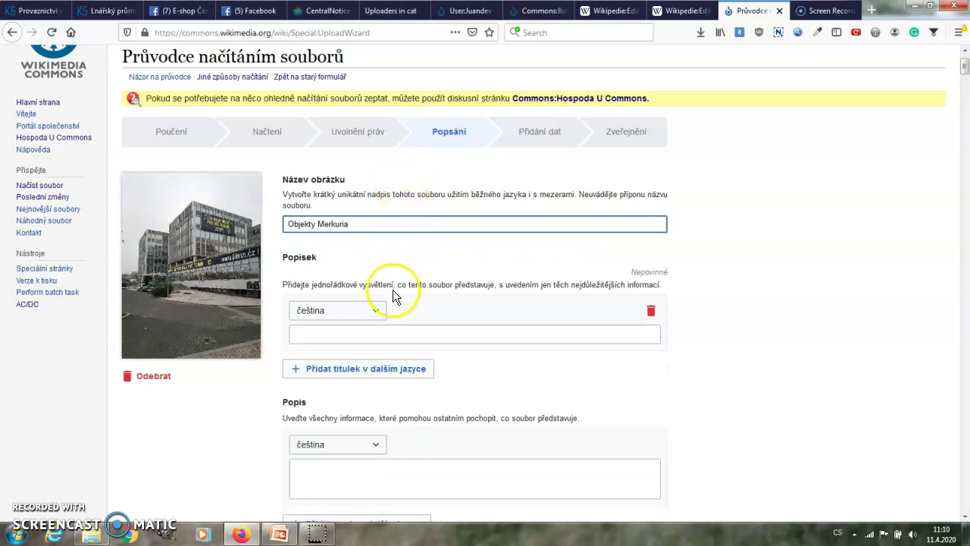
{"action": "left_click", "coordinate": [308, 334]}
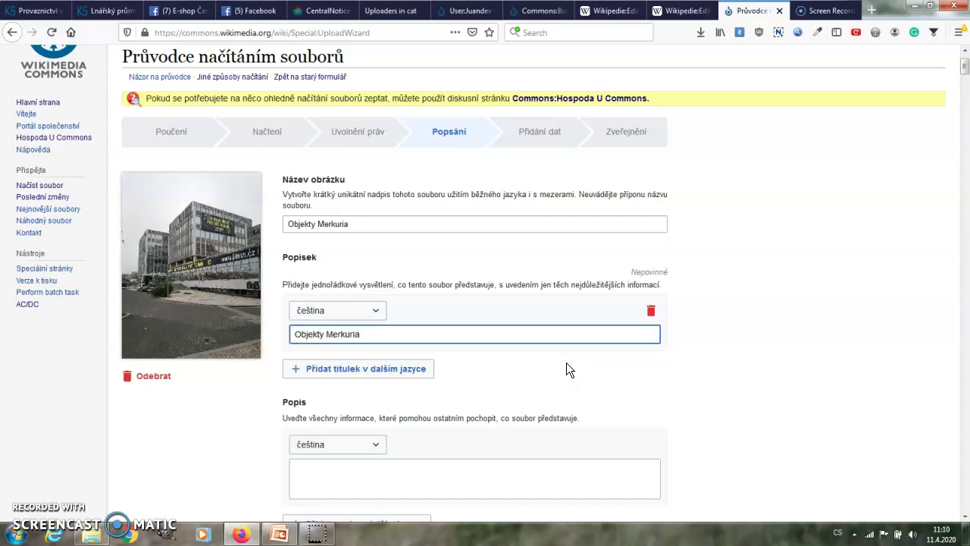
{"action": "left_click", "coordinate": [355, 480]}
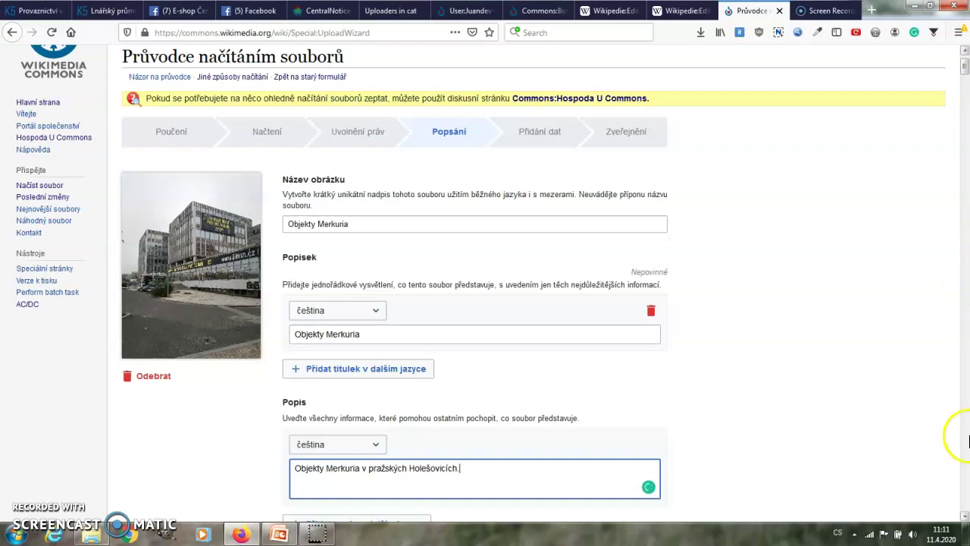
Review the first image's date and location fields, and add the category "Merkuria building" to it
{"action": "left_click", "coordinate": [966, 514]}
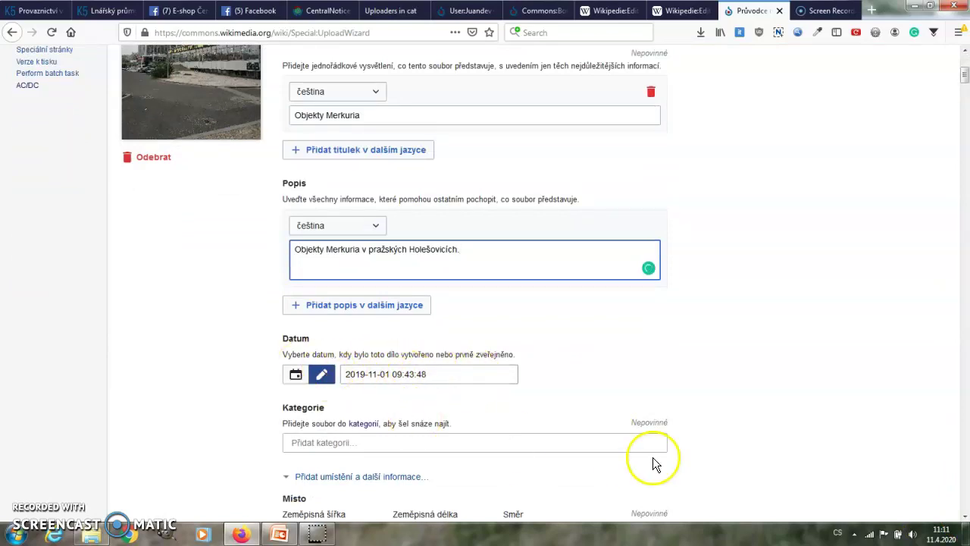
{"action": "left_click", "coordinate": [965, 515]}
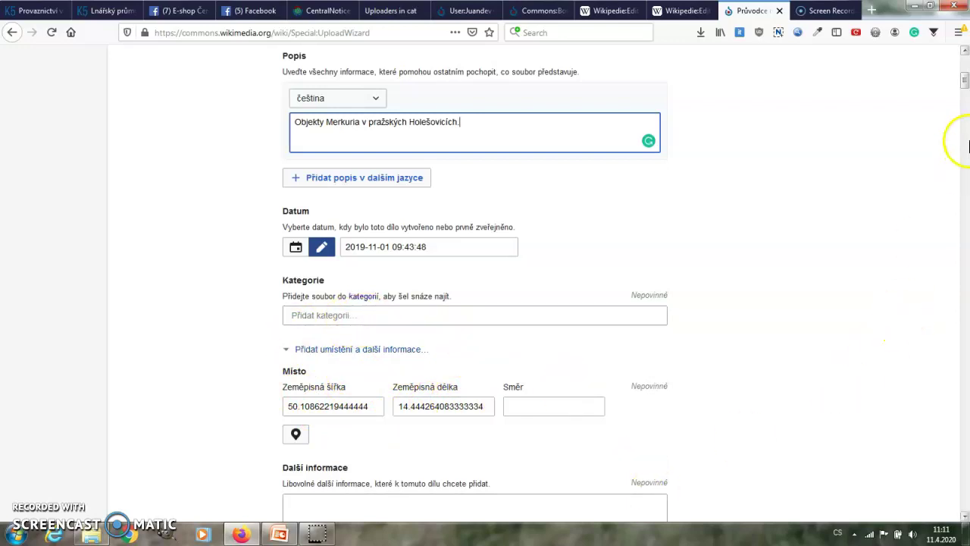
{"action": "scroll", "coordinate": [962, 83], "scroll_direction": "up", "scroll_amount": 1}
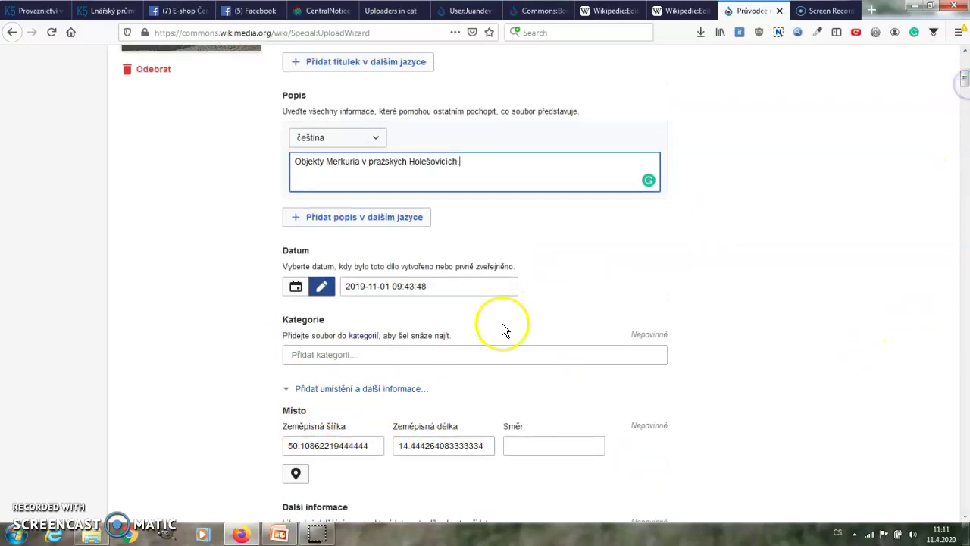
{"action": "left_click", "coordinate": [303, 356]}
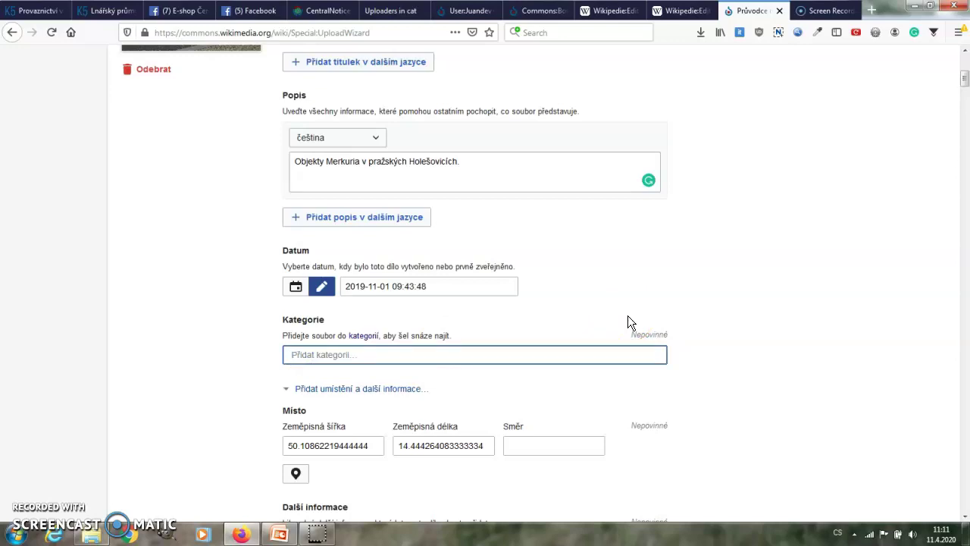
{"action": "type", "text": "Merkuz"}
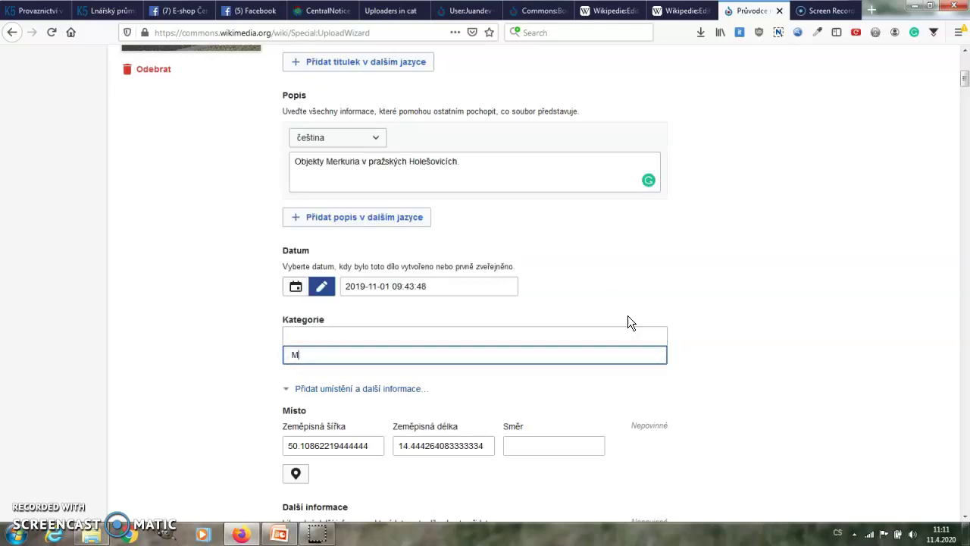
{"action": "key", "text": "BackSpace"}
{"action": "key", "text": "BackSpace"}
{"action": "type", "text": "ria"}
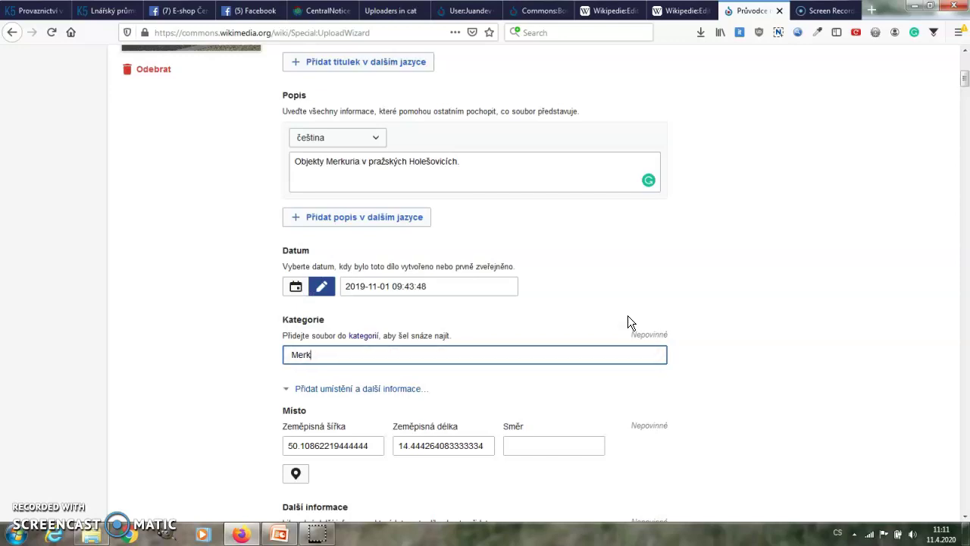
{"action": "type", "text": "uria"}
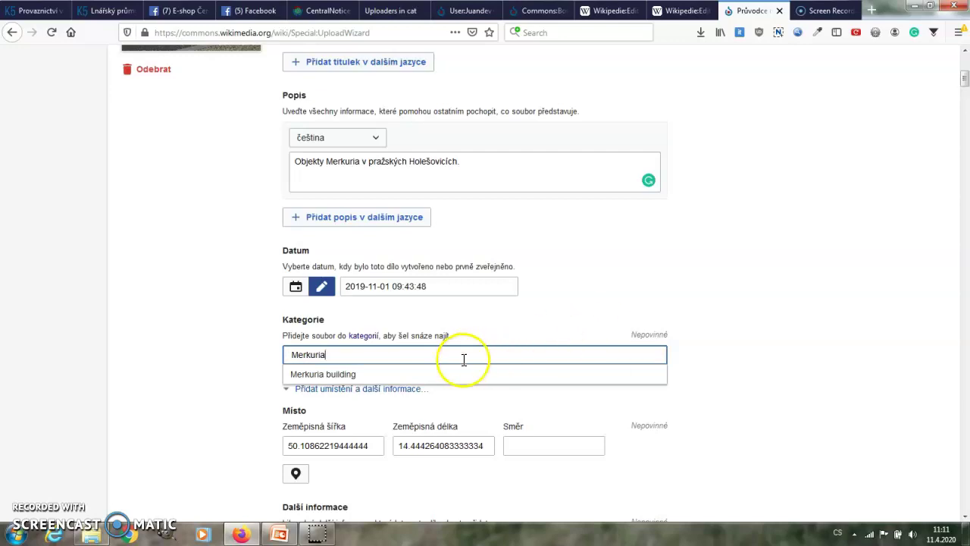
{"action": "left_click", "coordinate": [315, 382]}
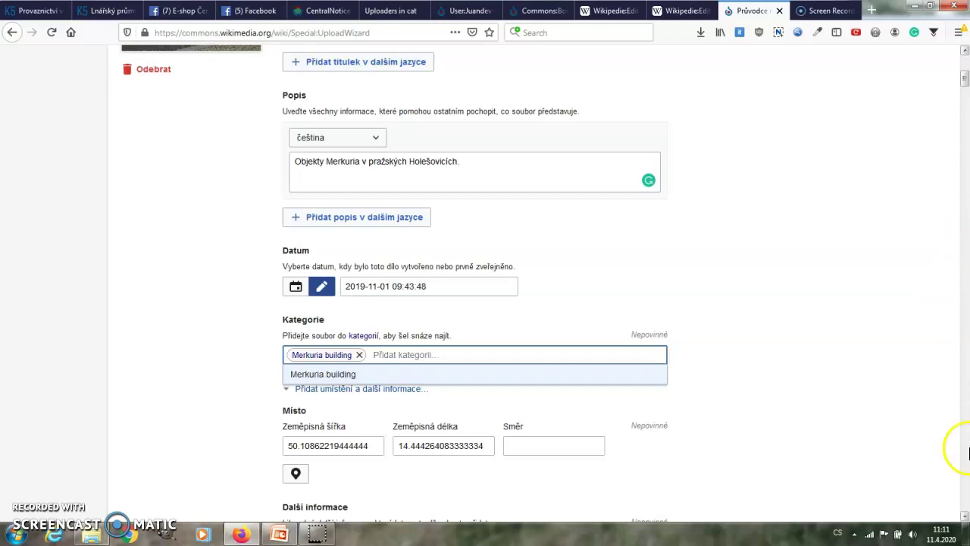
Copy the first image's numbered title, caption, descriptions and categories to all following files, excluding the additional information
{"action": "left_click", "coordinate": [965, 516]}
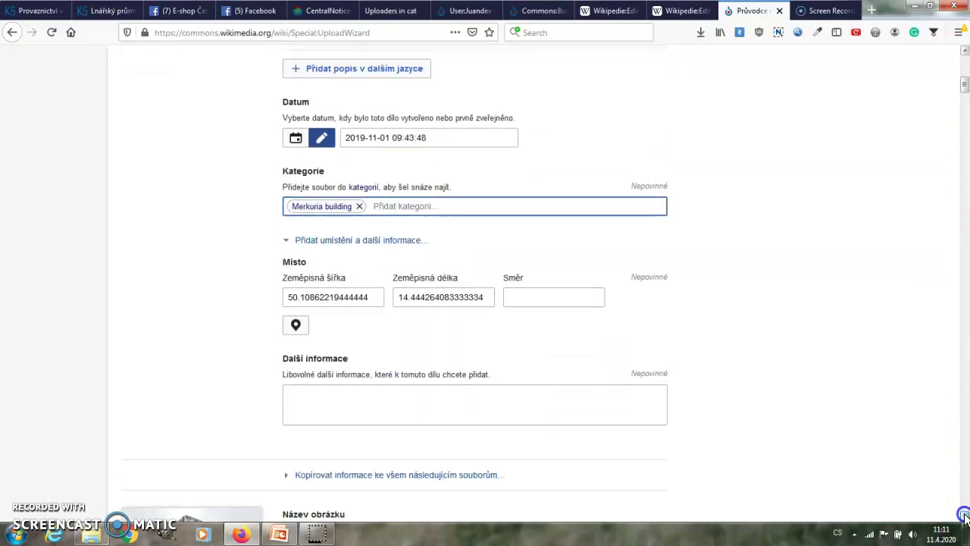
{"action": "left_click", "coordinate": [965, 517]}
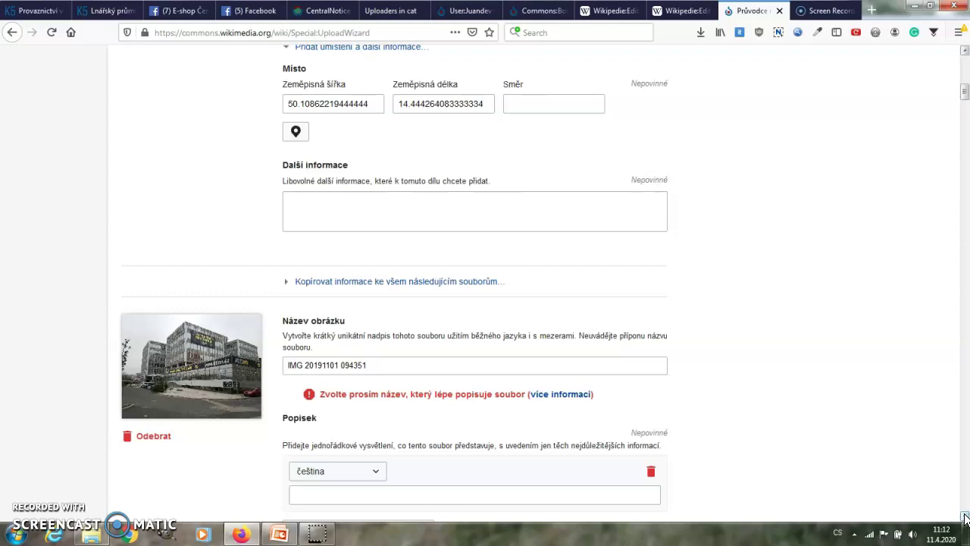
{"action": "left_click", "coordinate": [965, 93]}
{"action": "mouse_move", "coordinate": [966, 92]}
{"action": "left_mouse_down"}
{"action": "mouse_move", "coordinate": [966, 72]}
{"action": "mouse_move", "coordinate": [965, 93]}
{"action": "left_mouse_up"}
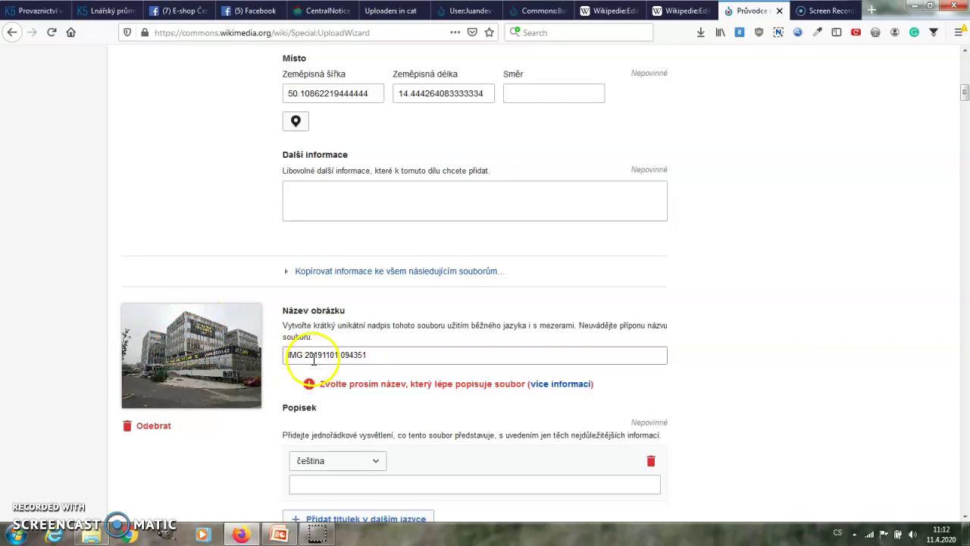
{"action": "left_click", "coordinate": [352, 274]}
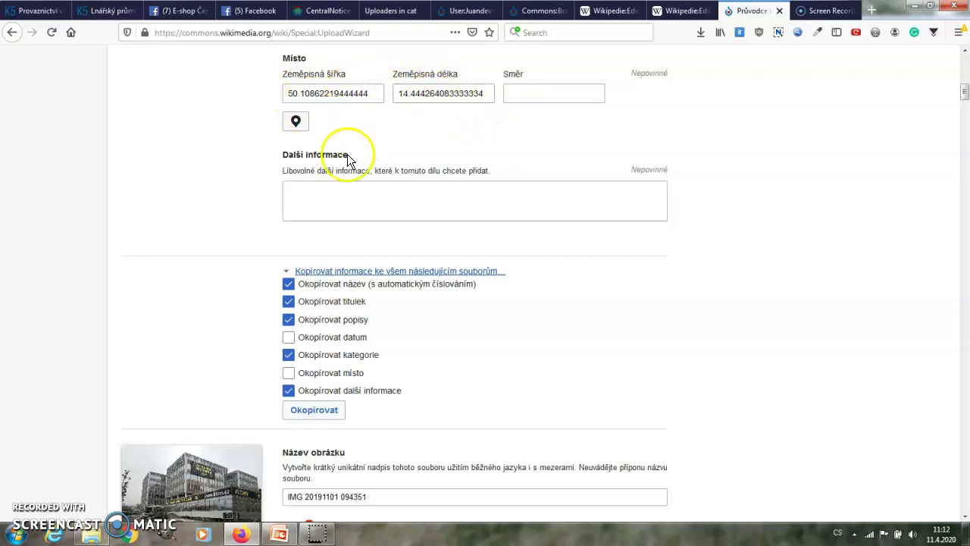
{"action": "left_click", "coordinate": [288, 393]}
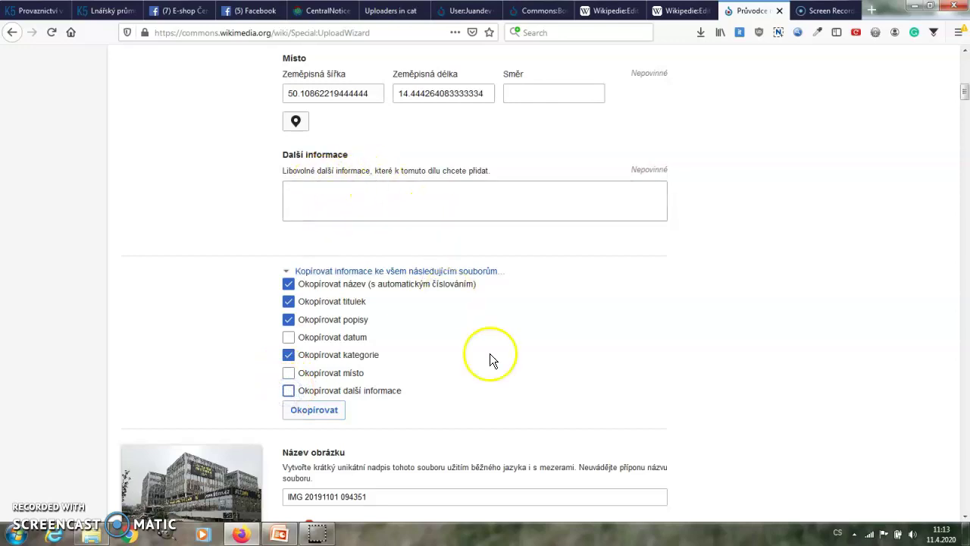
{"action": "left_click", "coordinate": [314, 409]}
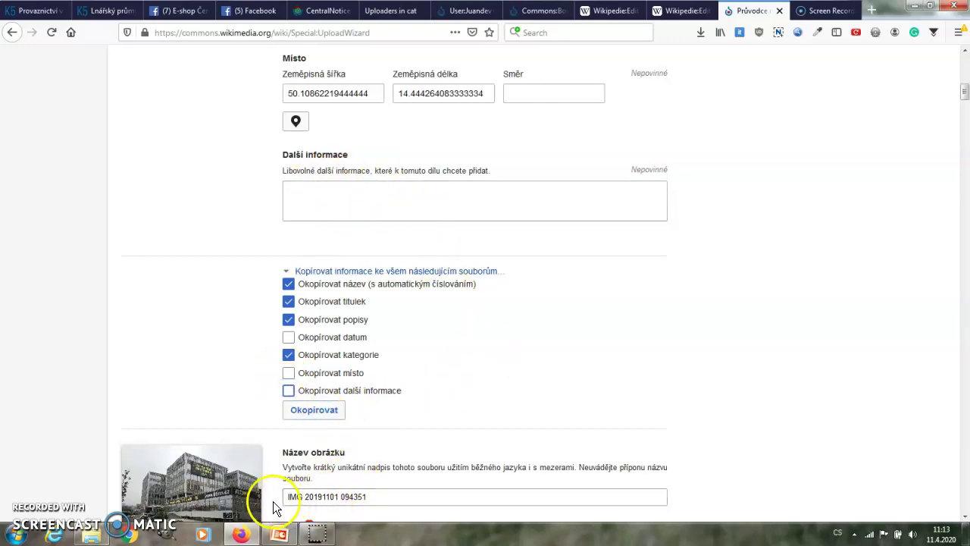
{"action": "left_click", "coordinate": [315, 413]}
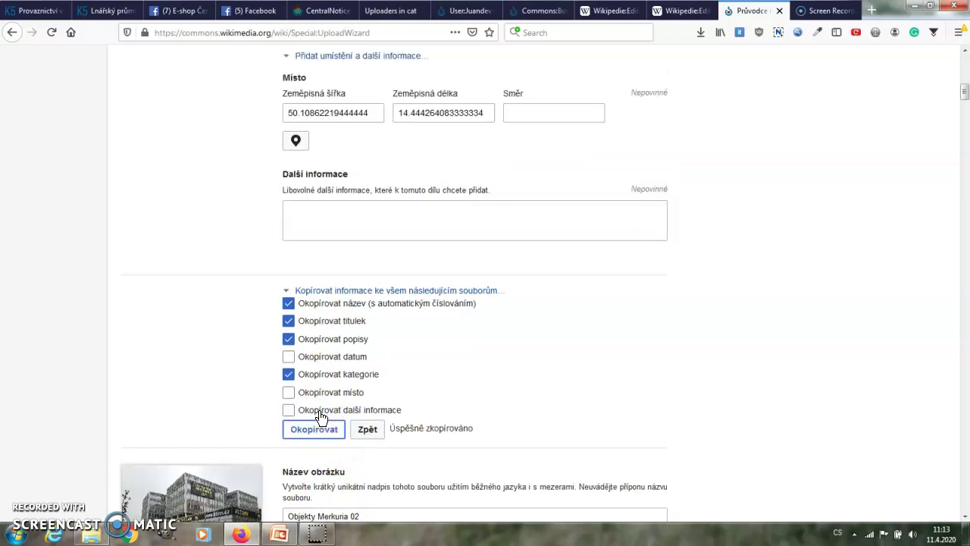
{"action": "mouse_move", "coordinate": [347, 498]}
{"action": "left_mouse_down"}
{"action": "mouse_move", "coordinate": [281, 498]}
{"action": "mouse_move", "coordinate": [345, 498]}
{"action": "left_mouse_up"}
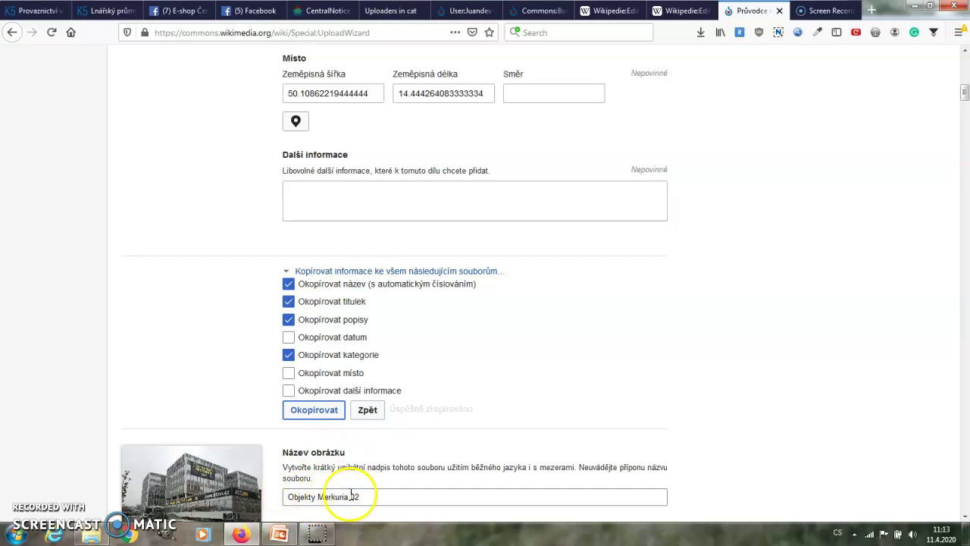
Review the titles, captions, descriptions and categories copied to the following files, and publish all the files
{"action": "left_click", "coordinate": [965, 517]}
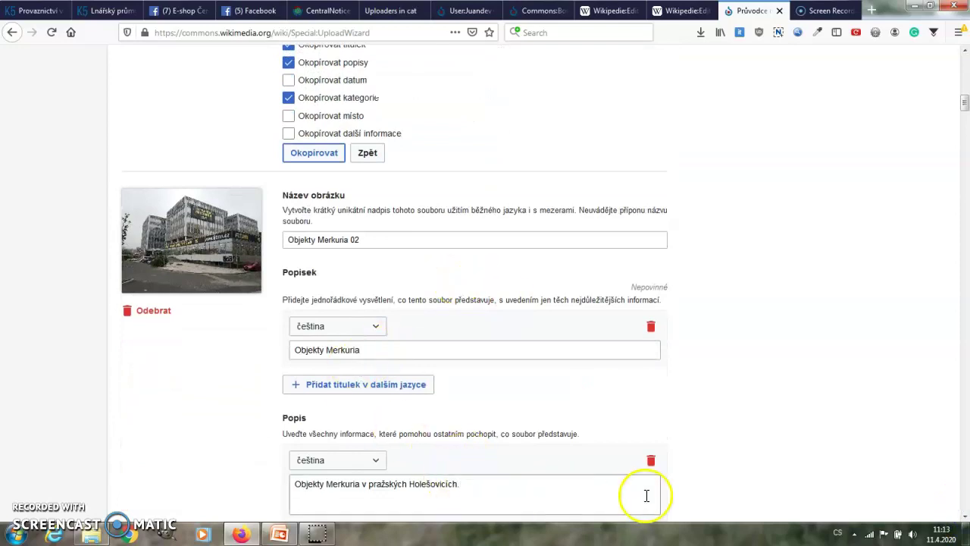
{"action": "left_click", "coordinate": [965, 517]}
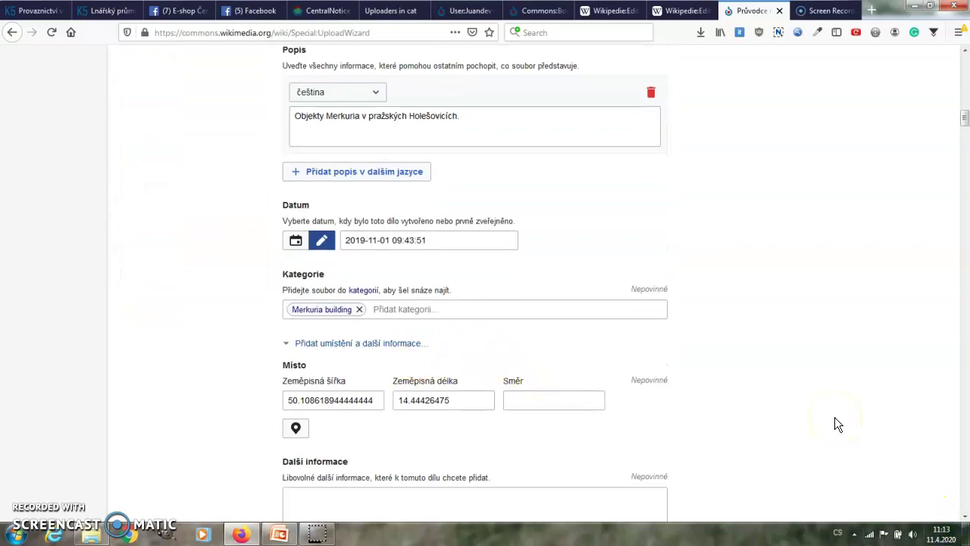
{"action": "left_click_drag", "start_coordinate": [961, 125], "coordinate": [966, 523]}
{"action": "left_click_drag", "start_coordinate": [964, 464], "coordinate": [966, 509]}
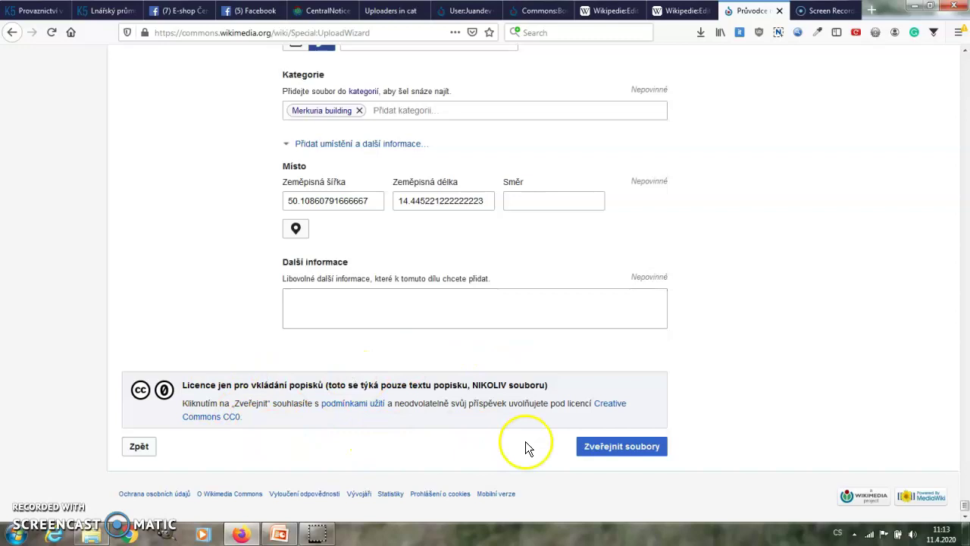
{"action": "left_click", "coordinate": [641, 447]}
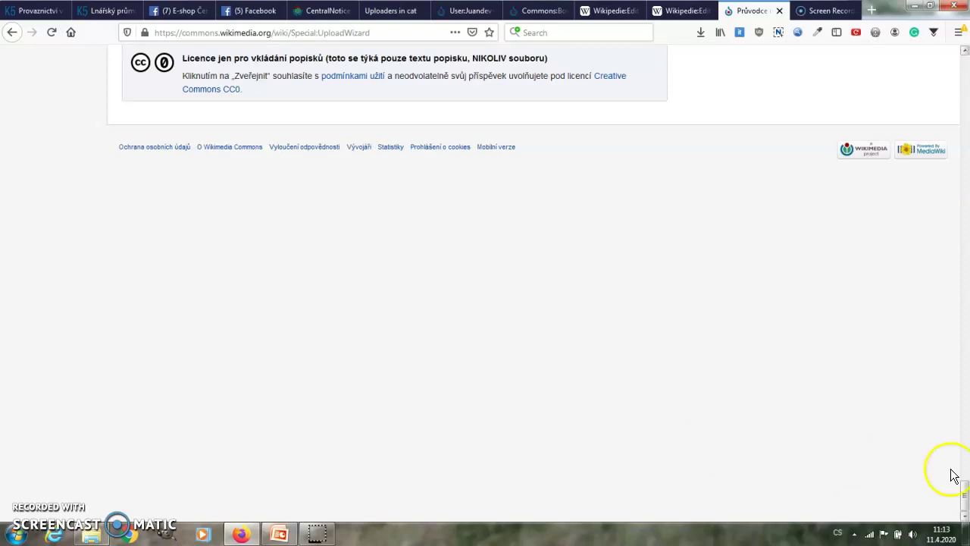
Add the Wikidata item "Merkuria", the building in Prague, as a depicted item for Objekty_Merkuria_01.jpg
{"action": "left_click_drag", "start_coordinate": [965, 491], "coordinate": [967, 461]}
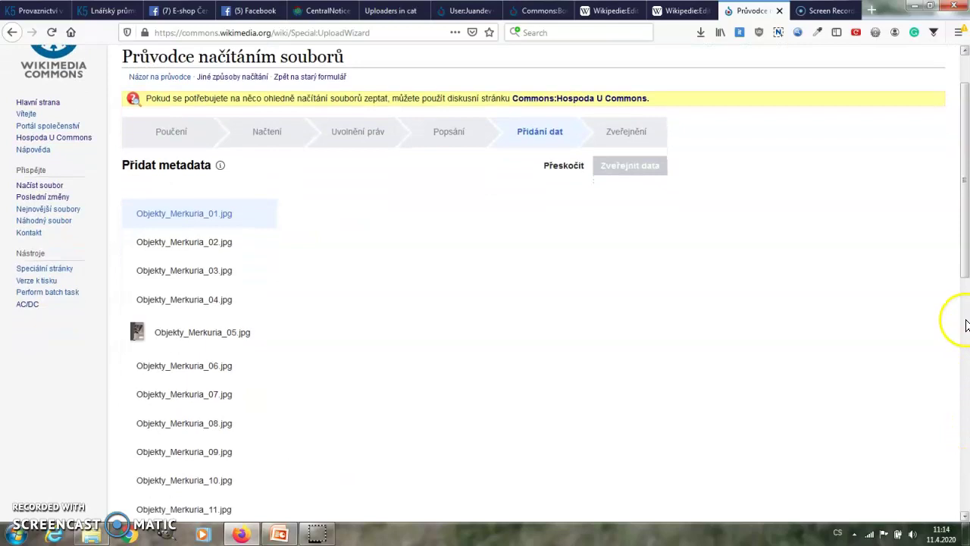
{"action": "left_click_drag", "start_coordinate": [966, 210], "coordinate": [966, 423]}
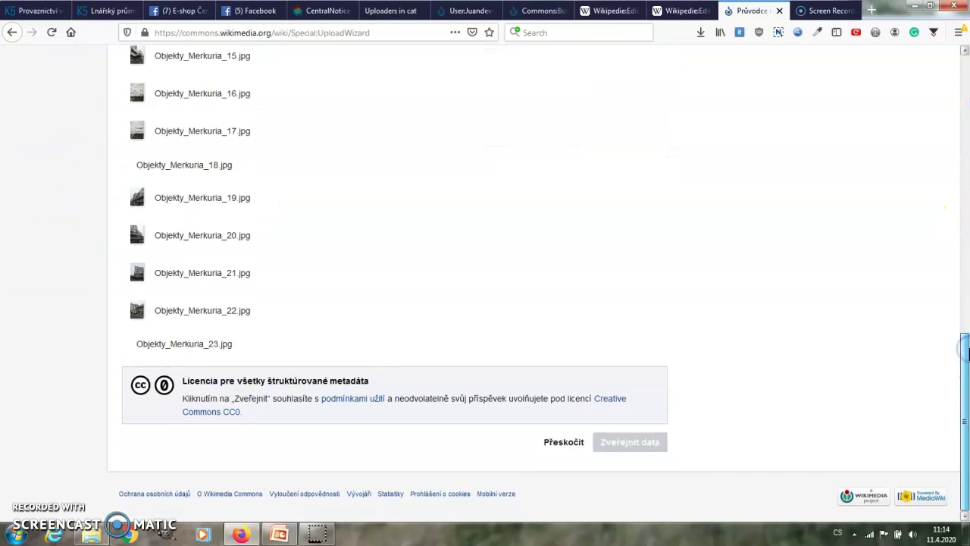
{"action": "scroll", "coordinate": [967, 350], "scroll_direction": "up", "scroll_amount": 5}
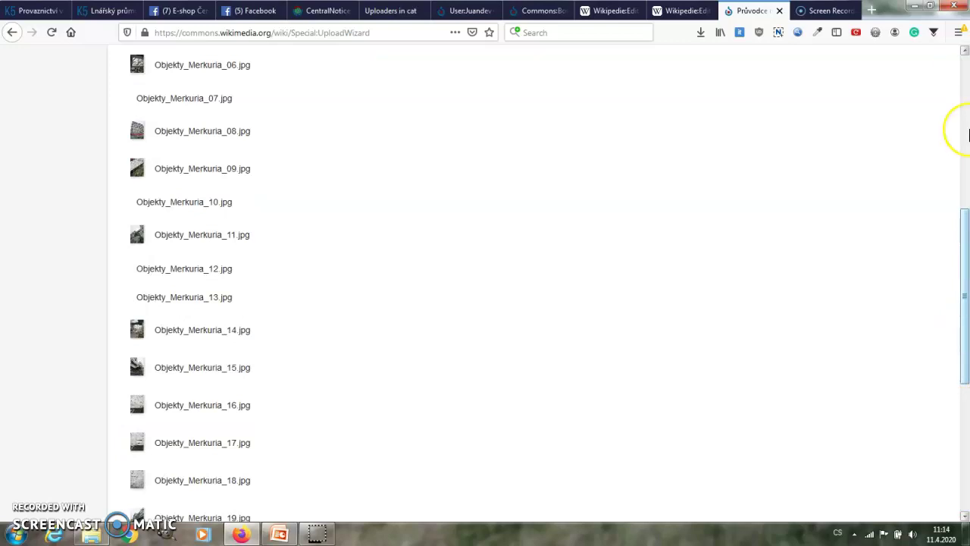
{"action": "scroll", "coordinate": [960, 129], "scroll_direction": "up", "scroll_amount": 4}
{"action": "scroll", "coordinate": [959, 152], "scroll_direction": "up", "scroll_amount": 3}
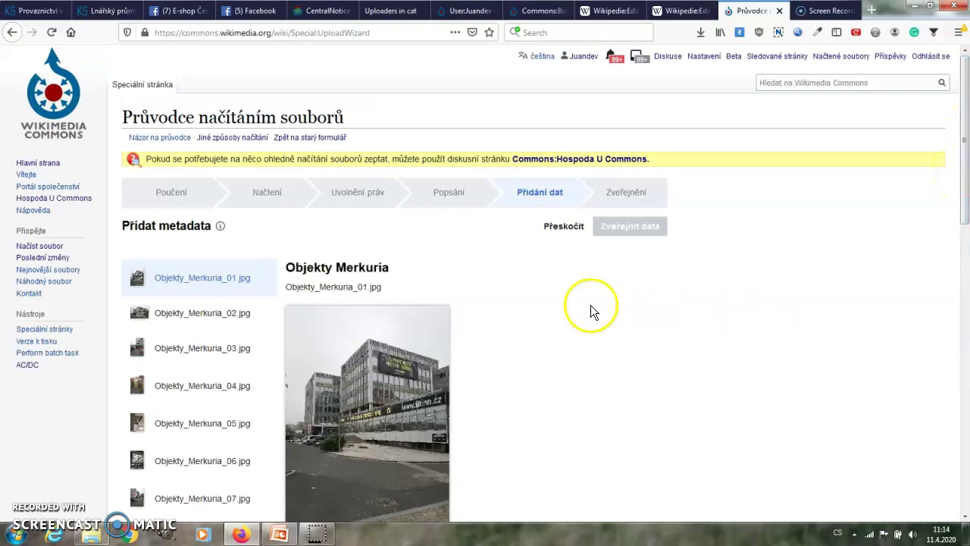
{"action": "left_click_drag", "start_coordinate": [965, 134], "coordinate": [966, 213]}
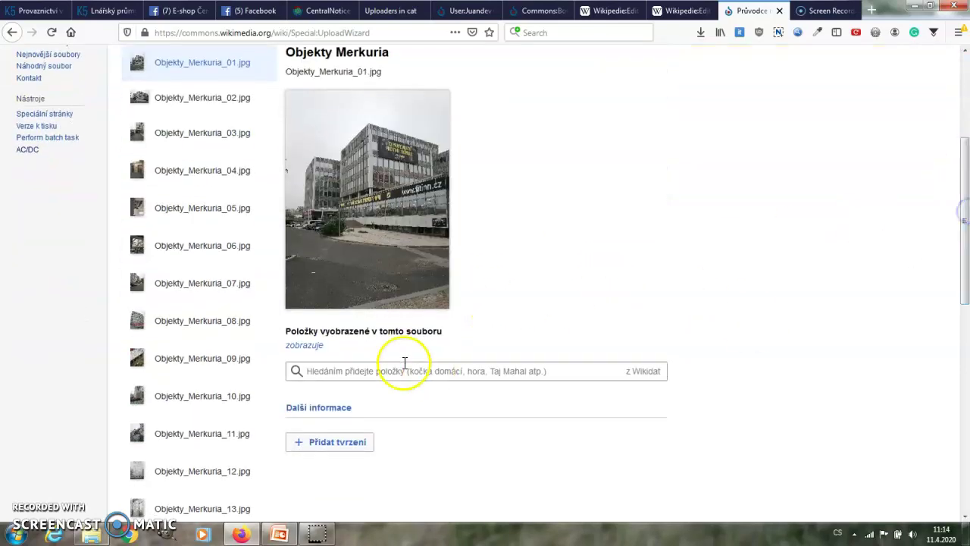
{"action": "left_click", "coordinate": [332, 371]}
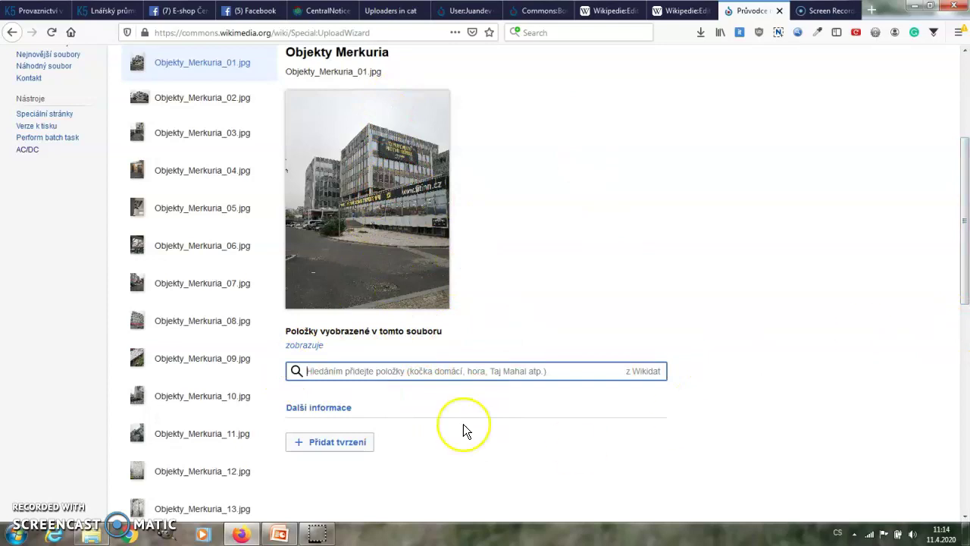
{"action": "type", "text": "Mer"}
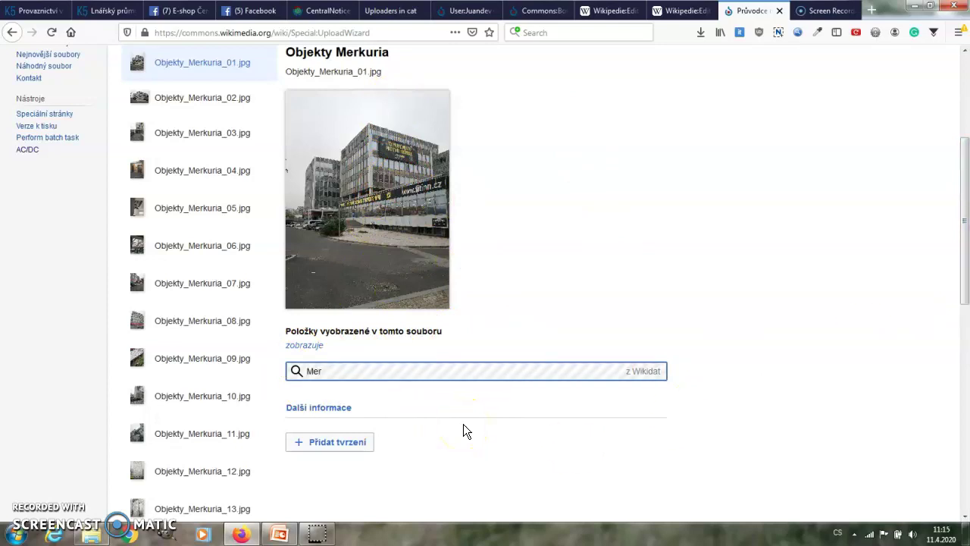
{"action": "type", "text": "kuria"}
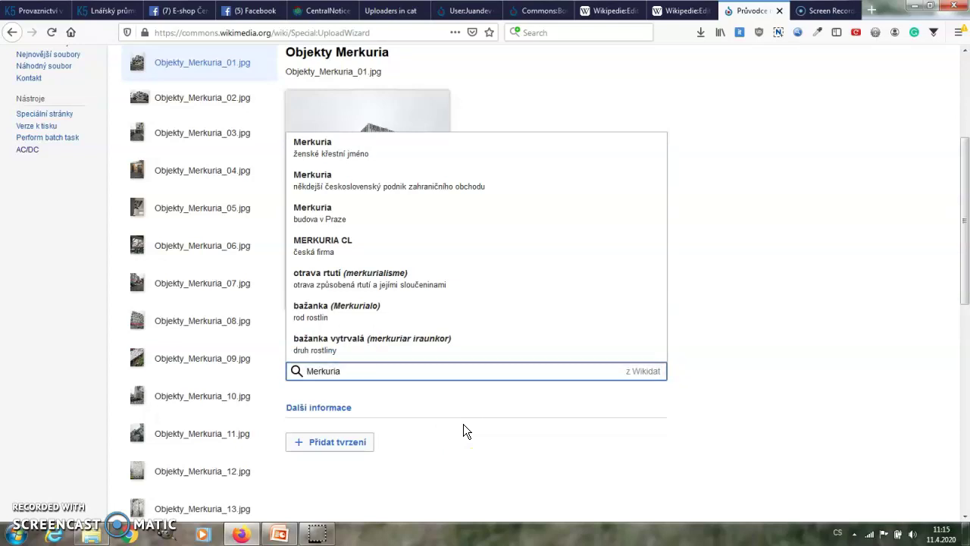
{"action": "left_click", "coordinate": [347, 220]}
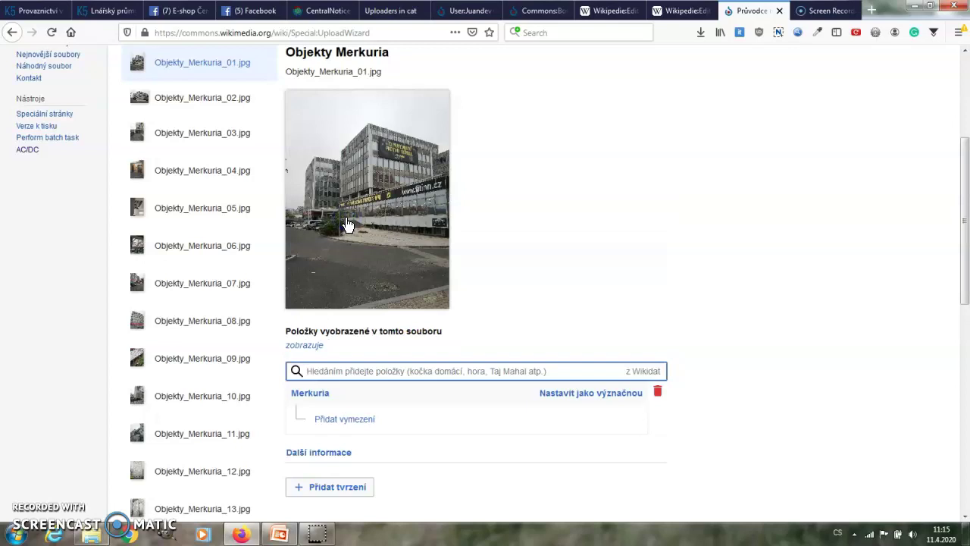
Start an additional statement for the first image, discard it, and publish the metadata
{"action": "left_click", "coordinate": [312, 492]}
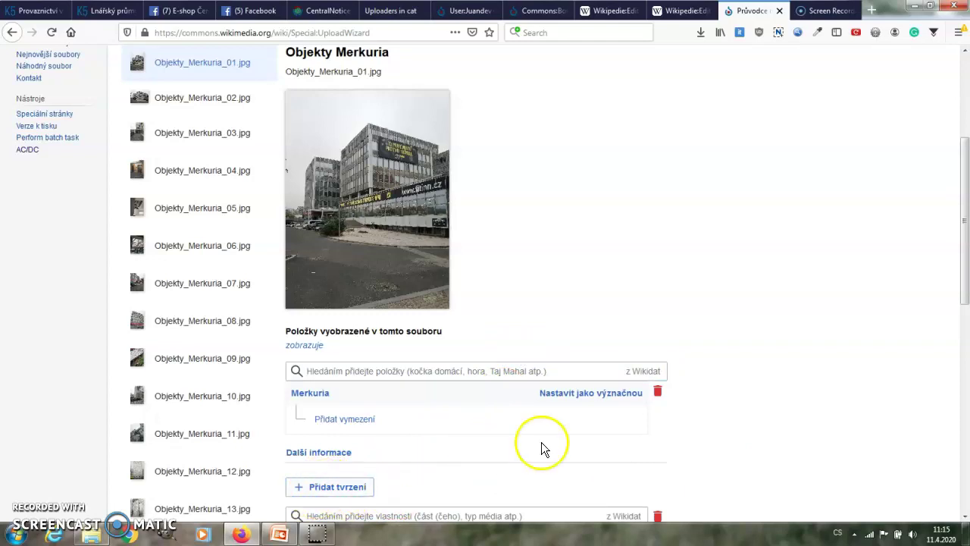
{"action": "left_click", "coordinate": [658, 517]}
{"action": "left_click_drag", "start_coordinate": [965, 293], "coordinate": [966, 200]}
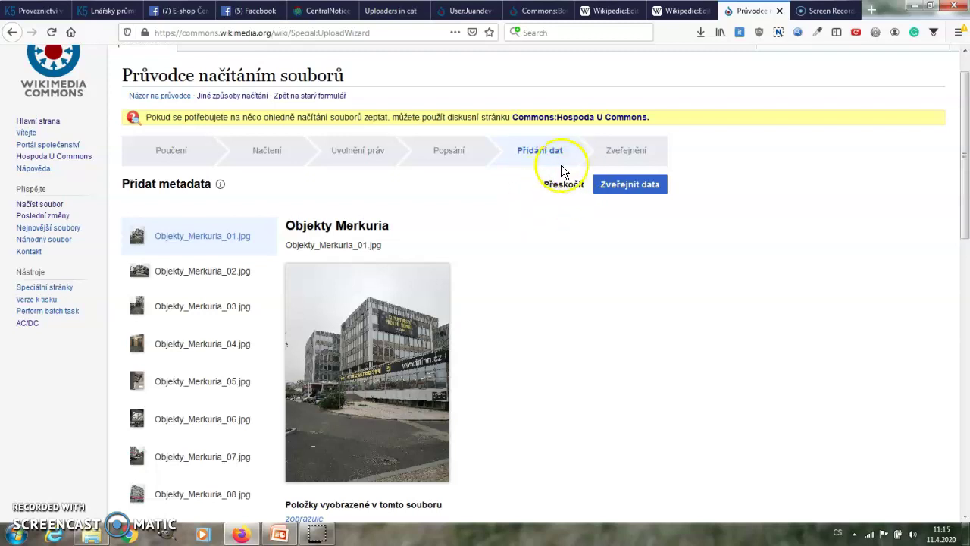
{"action": "left_click", "coordinate": [632, 187]}
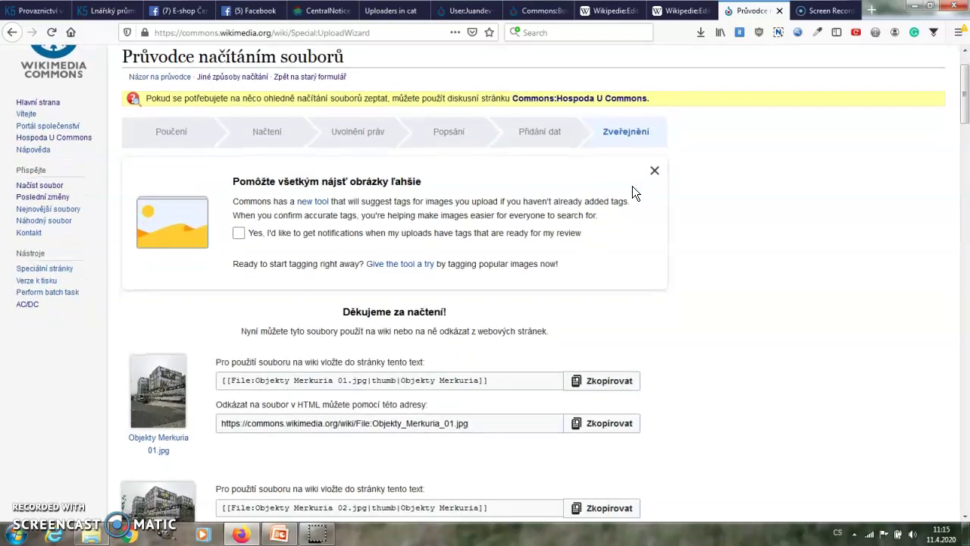
Open the file page of Objekty Merkuria 03.jpg in a new browser tab from the list of uploaded files
{"action": "left_click_drag", "start_coordinate": [964, 92], "coordinate": [966, 143]}
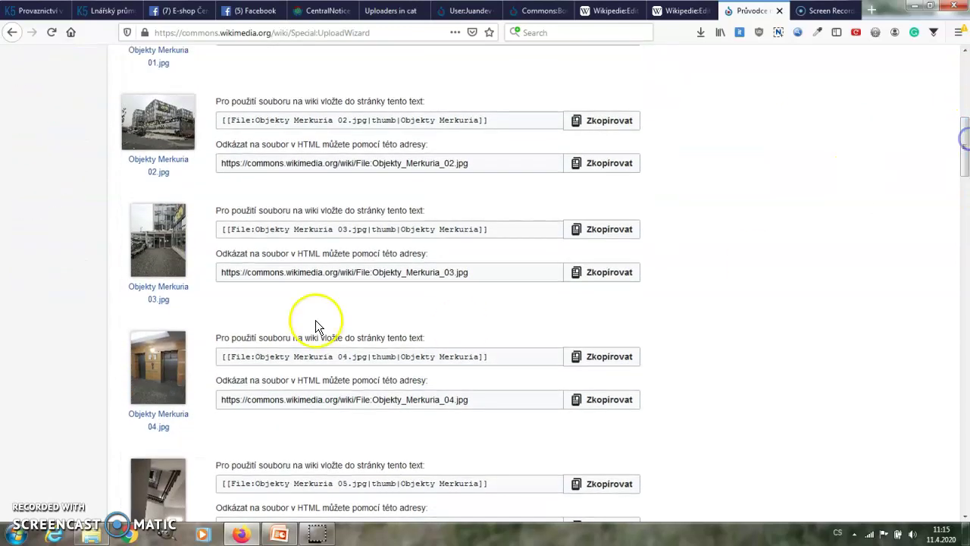
{"action": "right_click", "coordinate": [152, 258]}
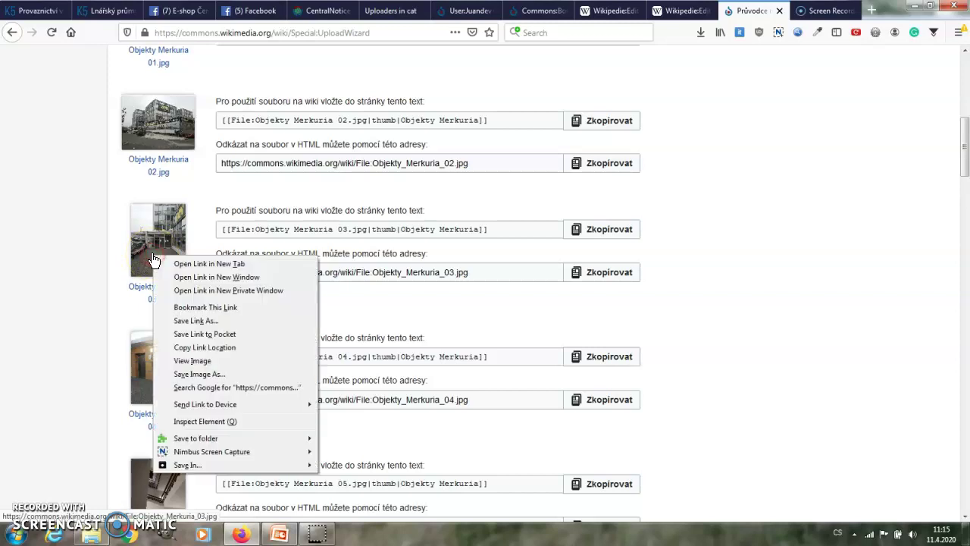
{"action": "left_click", "coordinate": [209, 263]}
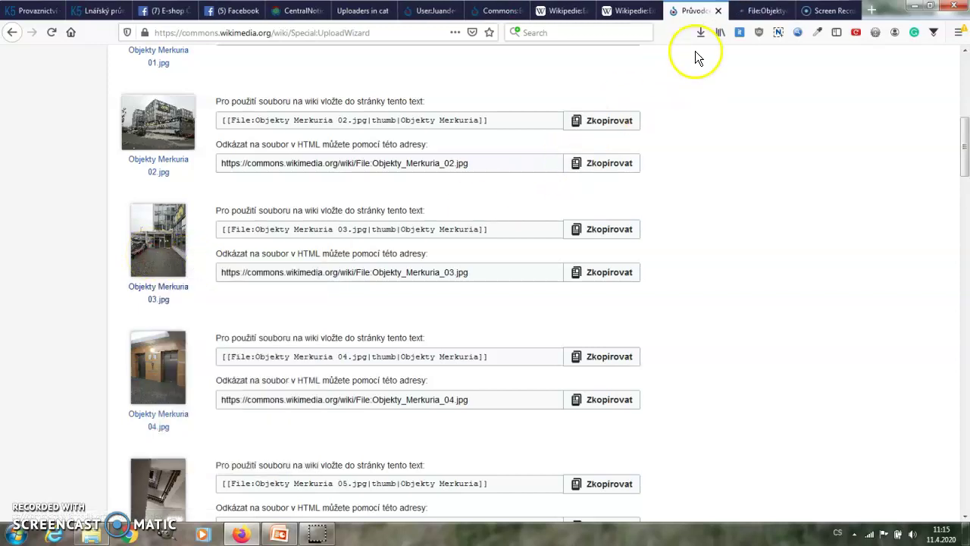
{"action": "left_click", "coordinate": [764, 11]}
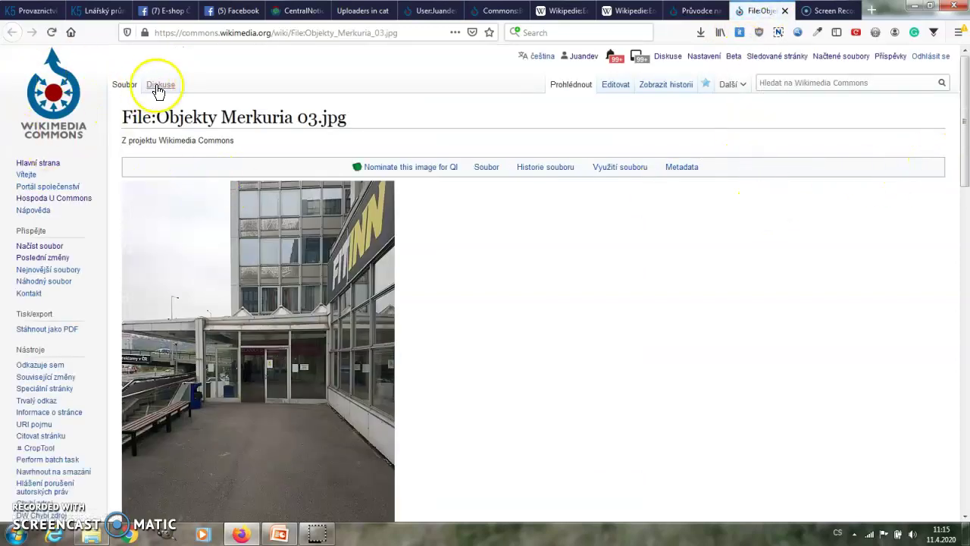
Follow the file page's category link to "Merkuria building" and look over the files in that category
{"action": "left_click_drag", "start_coordinate": [964, 163], "coordinate": [965, 476]}
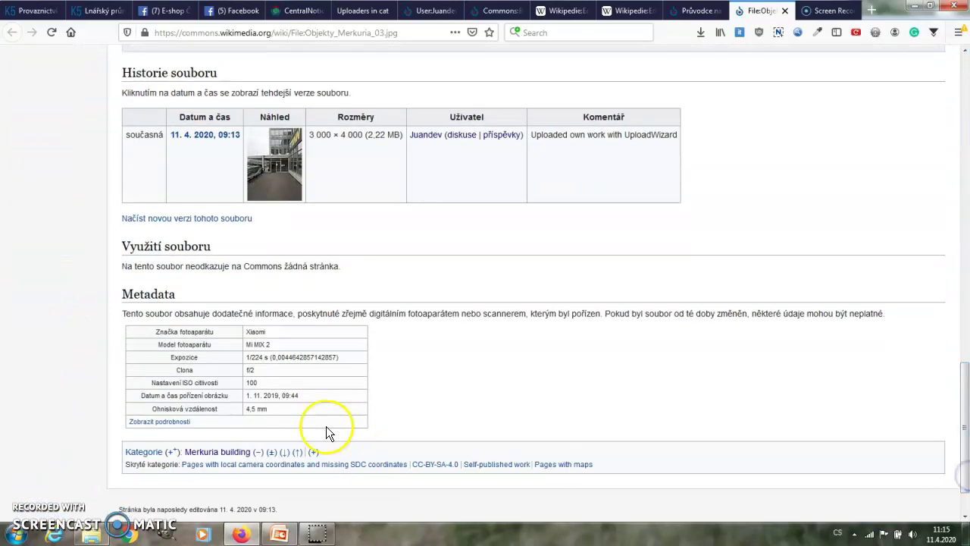
{"action": "left_click", "coordinate": [216, 451]}
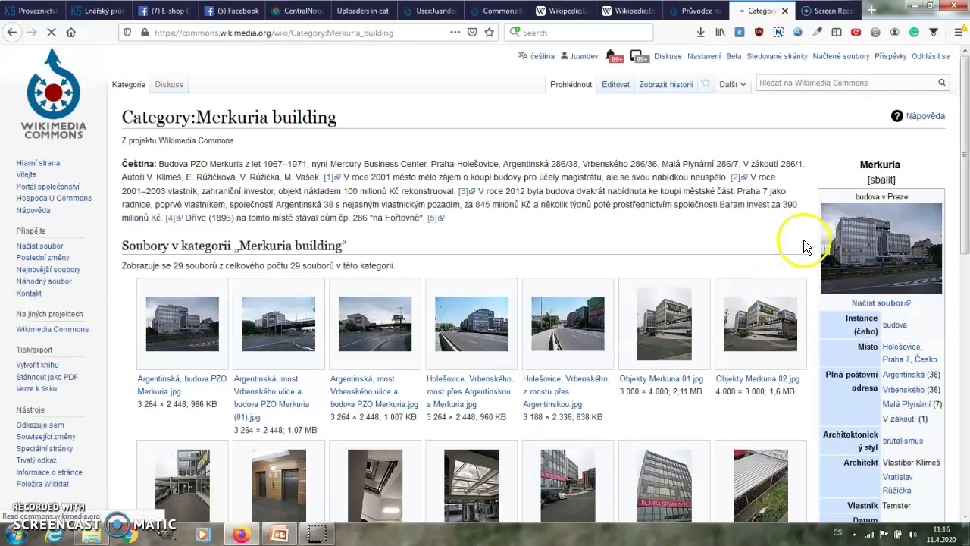
{"action": "mouse_move", "coordinate": [966, 163]}
{"action": "left_mouse_down"}
{"action": "mouse_move", "coordinate": [967, 345]}
{"action": "mouse_move", "coordinate": [967, 174]}
{"action": "left_mouse_up"}
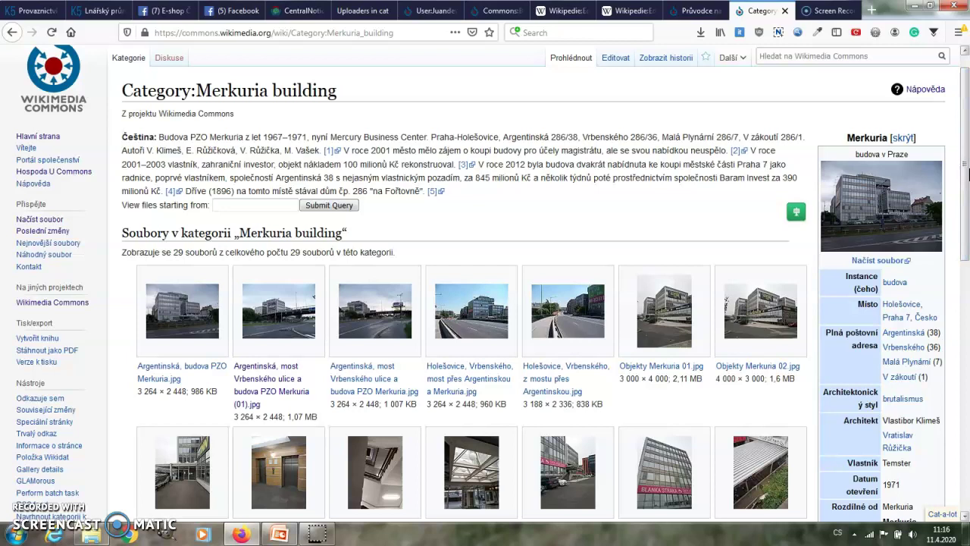